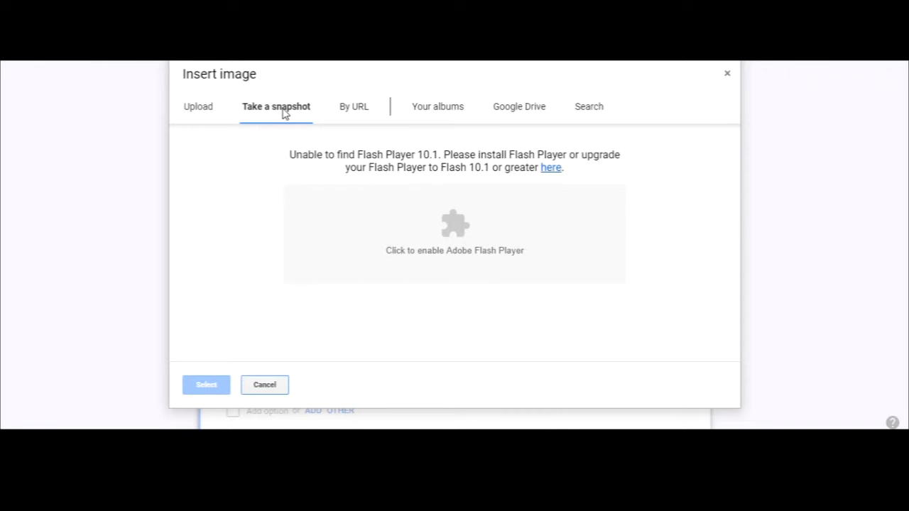
Review the By URL, Your albums and Google Drive sources for inserting an image.
left_click(358, 108)
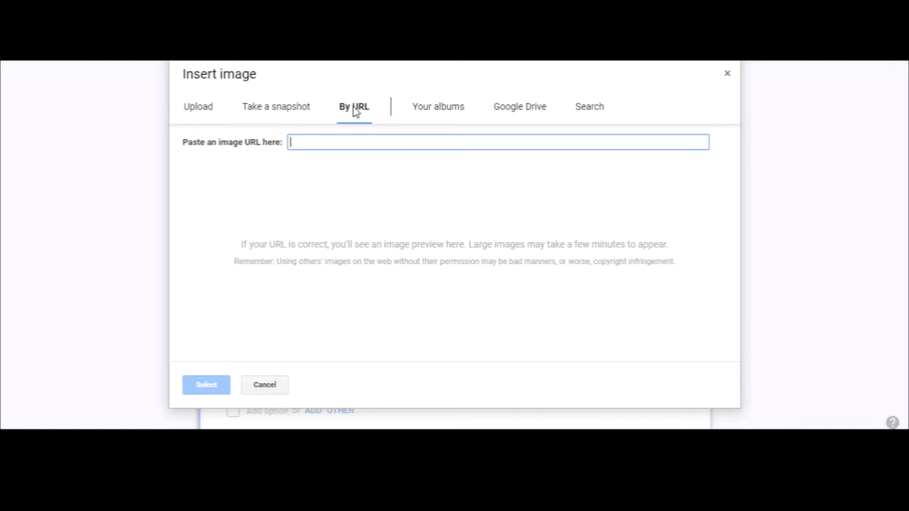
left_click(437, 112)
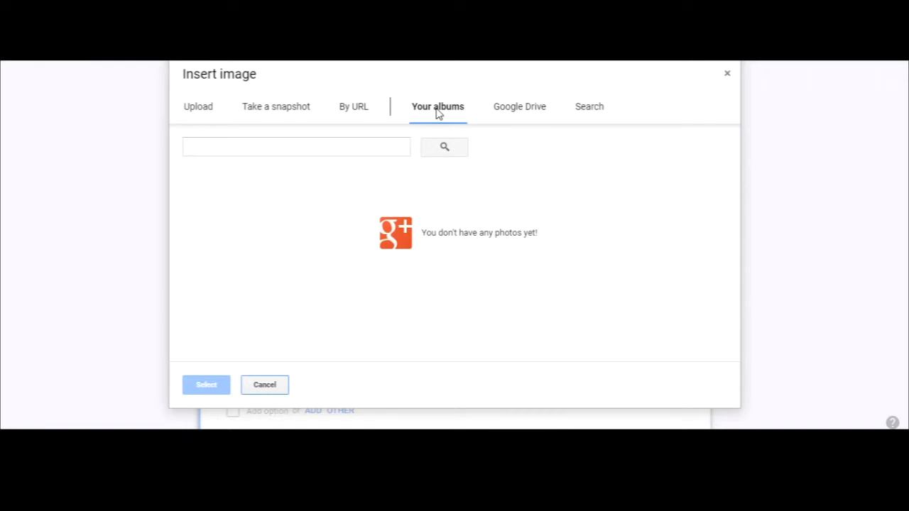
left_click(506, 111)
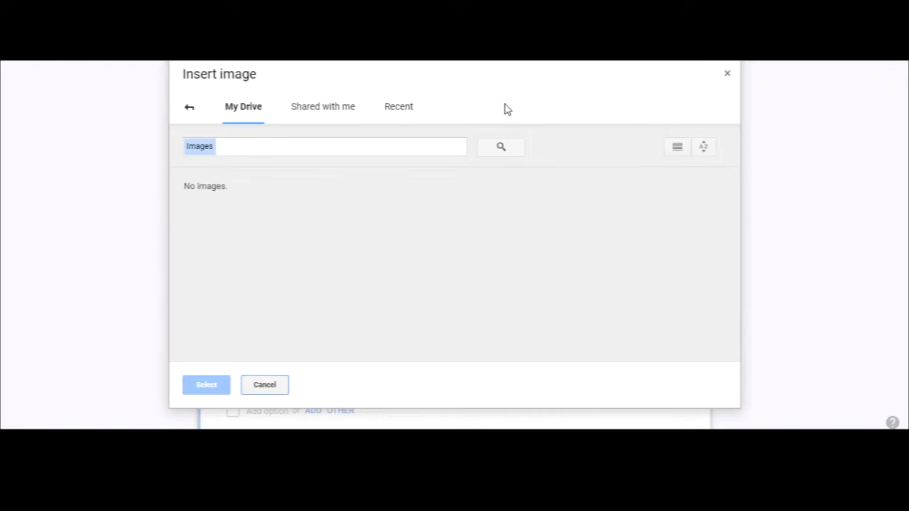
left_click(188, 114)
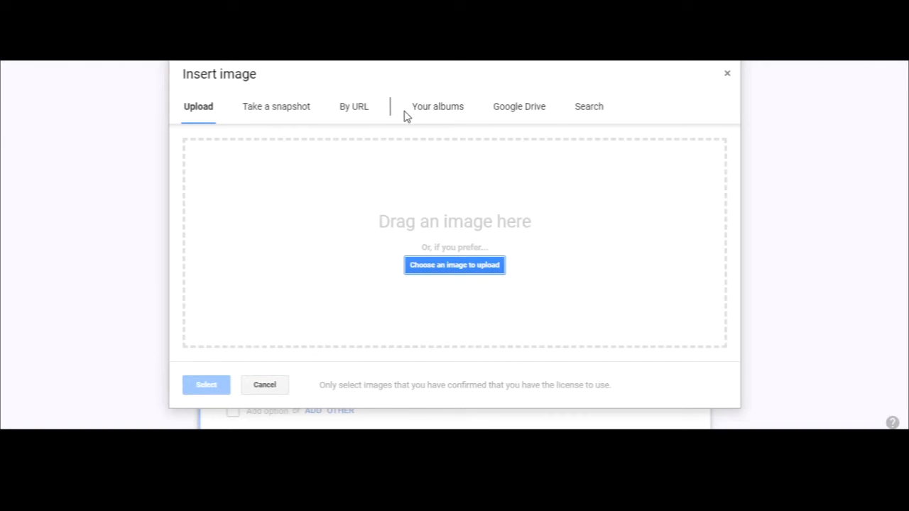
Search Google images for "Wizard of Oz" and insert the colour lobby card showing the four main characters.
left_click(581, 108)
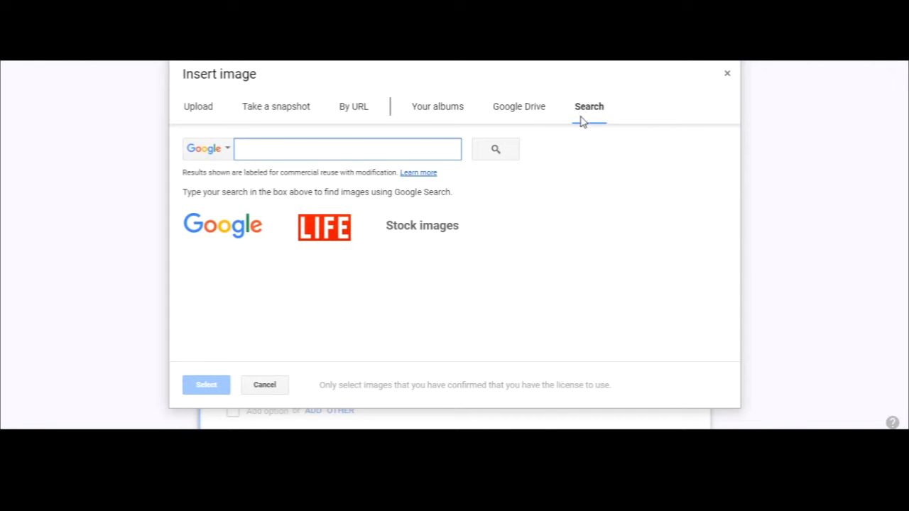
type("W")
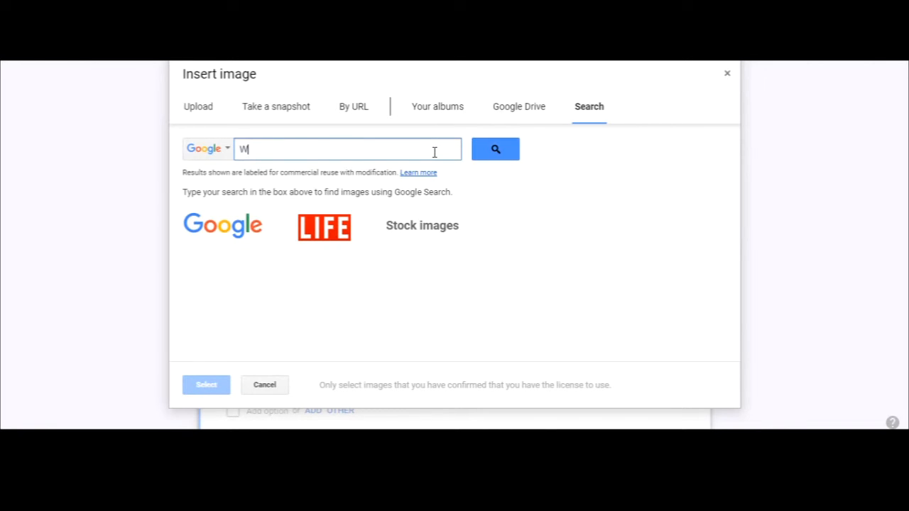
type("izard of Oz")
key("Return")
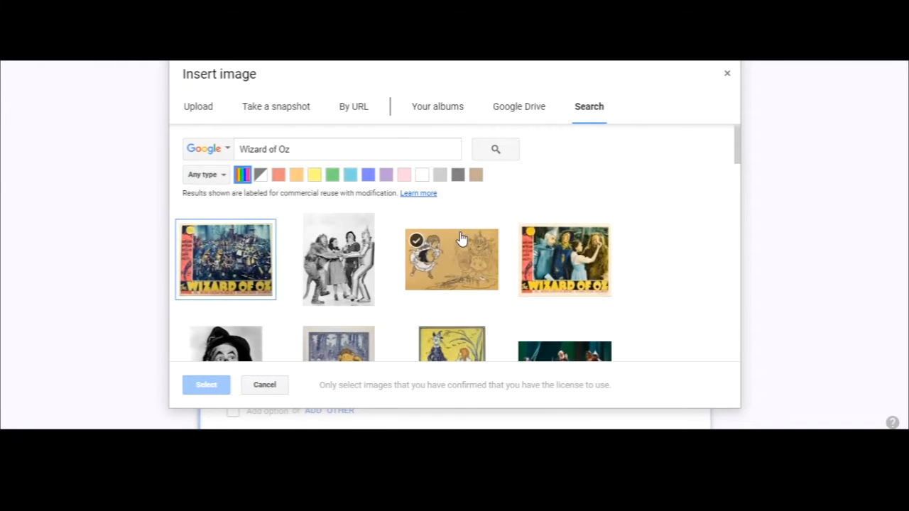
left_click(533, 292)
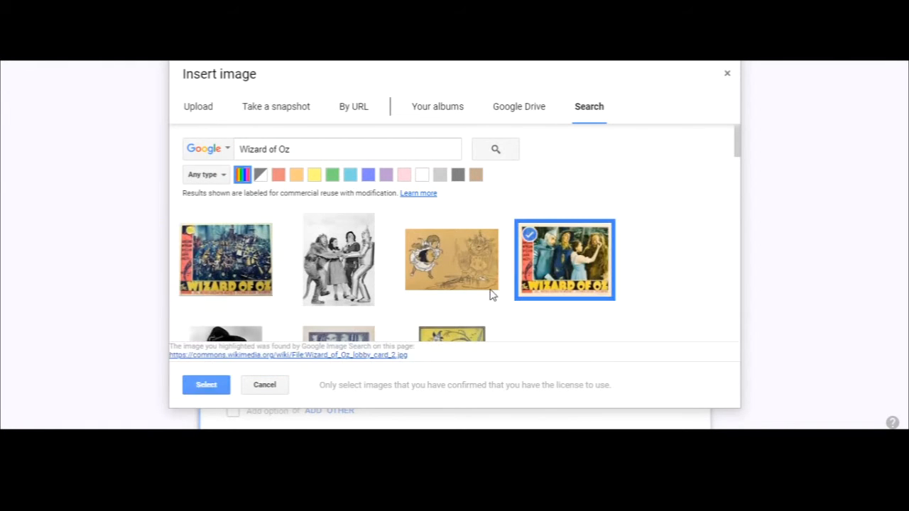
left_click(206, 385)
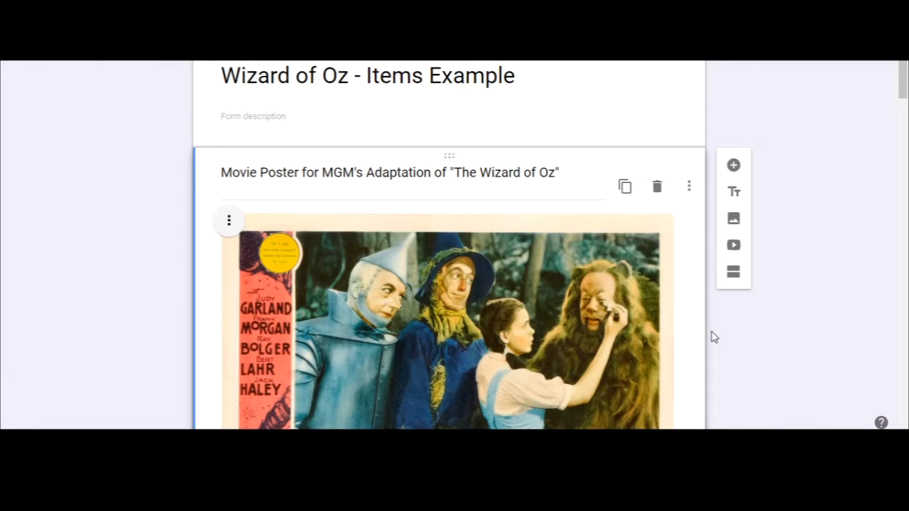
Add a section after the movie poster, title it "Video", and insert another section break directly after it.
left_click(736, 277)
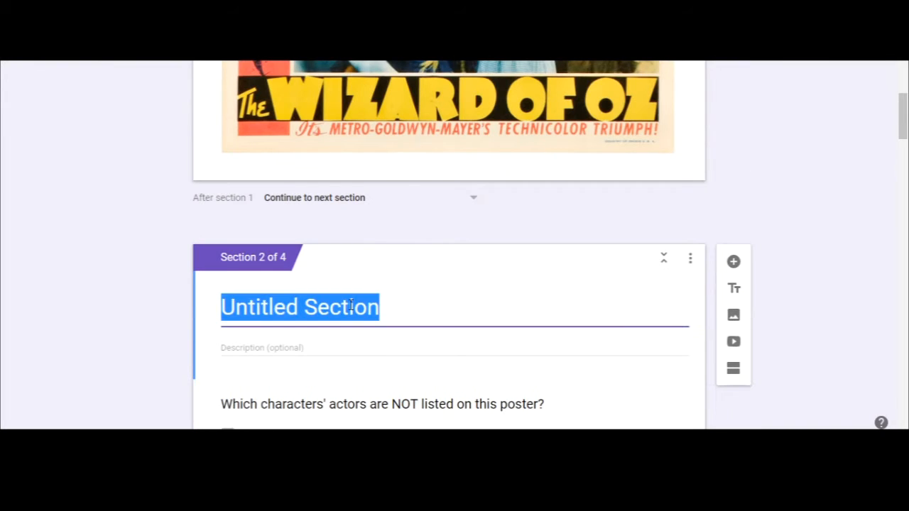
type("Video")
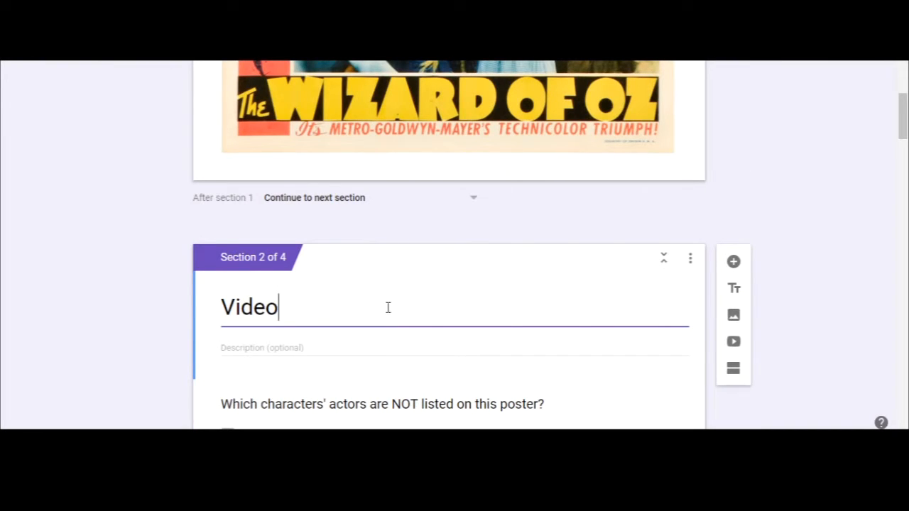
left_click(734, 342)
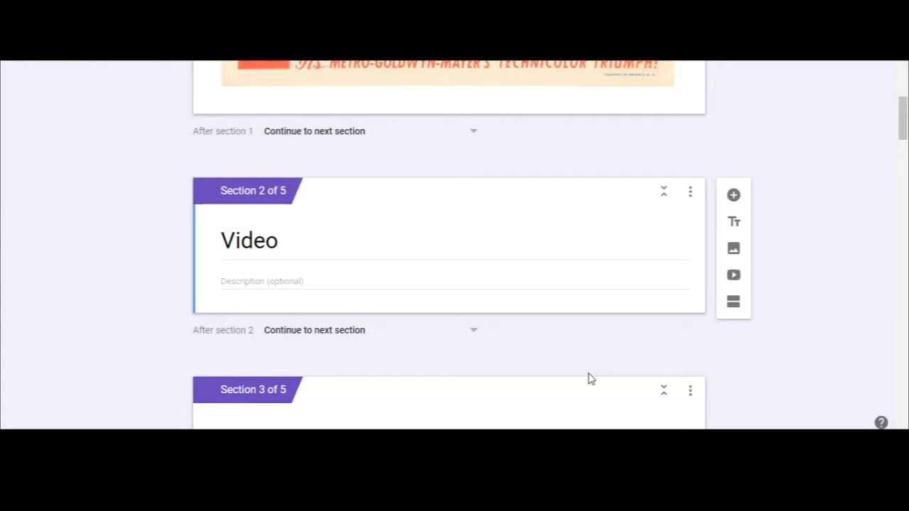
Insert the YouTube movie clip found for "Somewhere Over the Rainbow Wizard of Oz" into the Video section, titled "Somewhere Over the Rainbow".
left_click(735, 277)
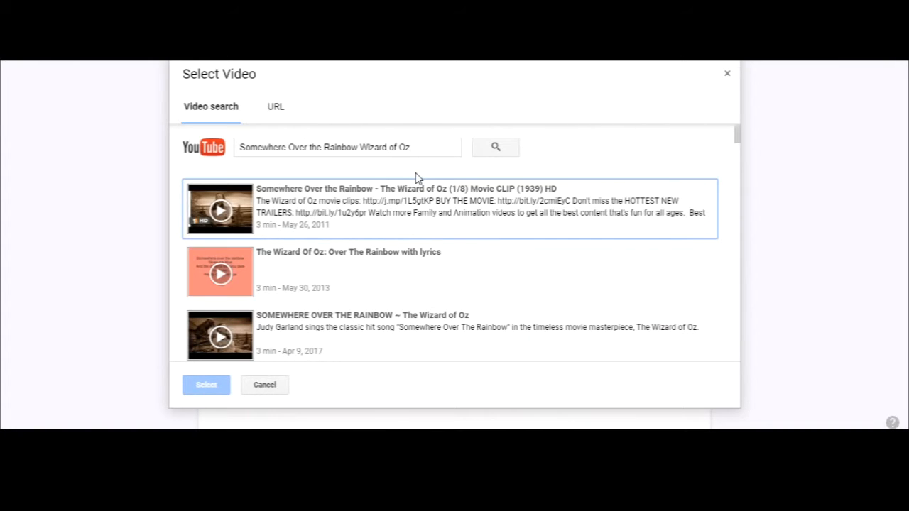
left_click(391, 203)
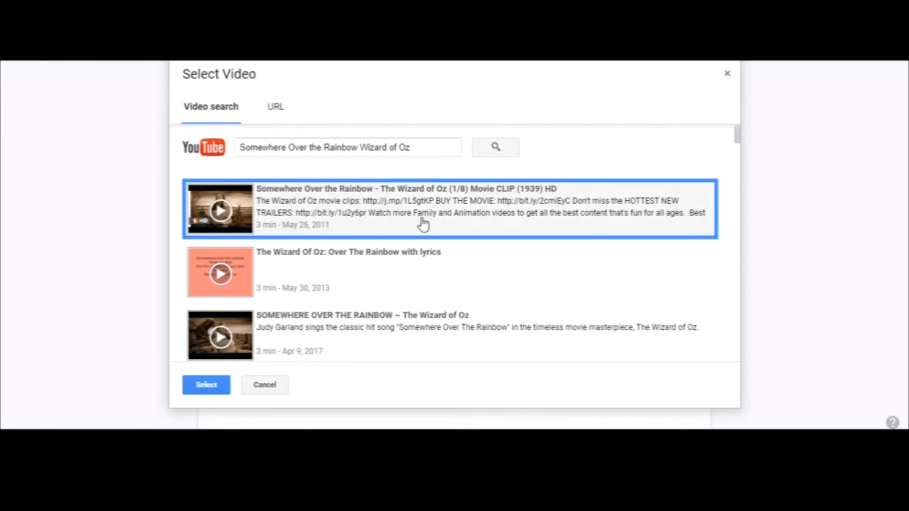
left_click(212, 389)
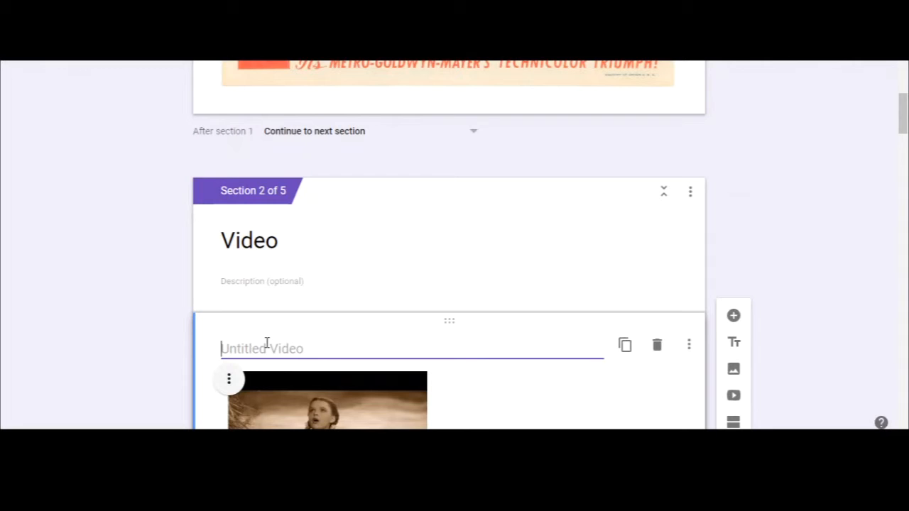
type("Somewhere Over the Rainbow")
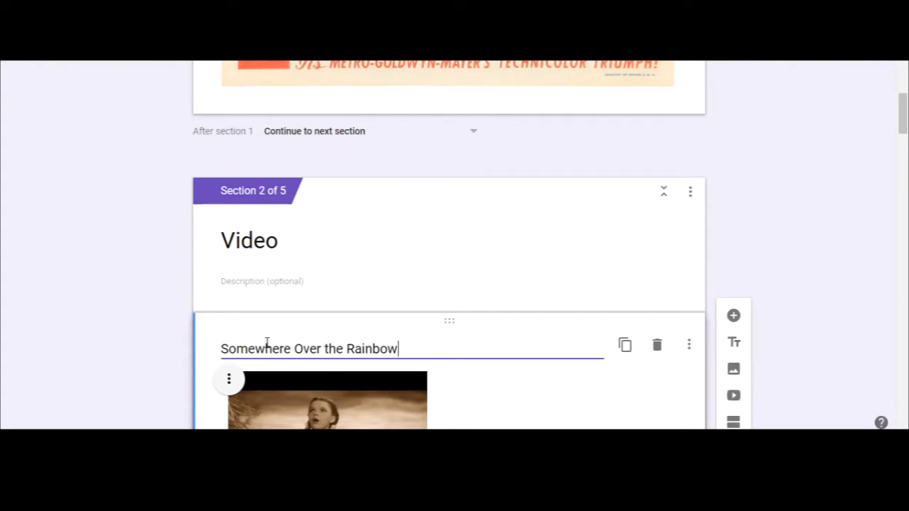
Show a caption for the video and enter "1939, Judy Garland".
left_click(690, 347)
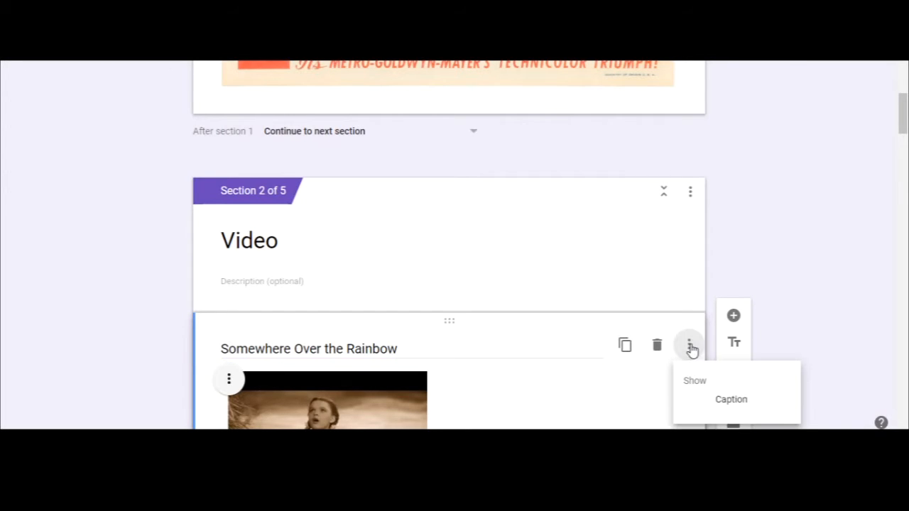
left_click(721, 403)
left_click(361, 377)
type("1939,")
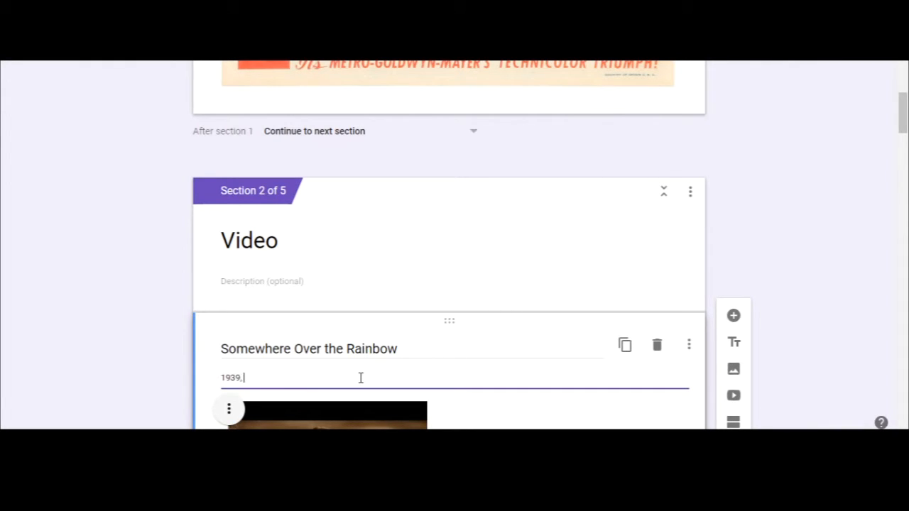
type(" Judy Garland")
scroll(538, 316, "down", 4)
left_click(538, 316)
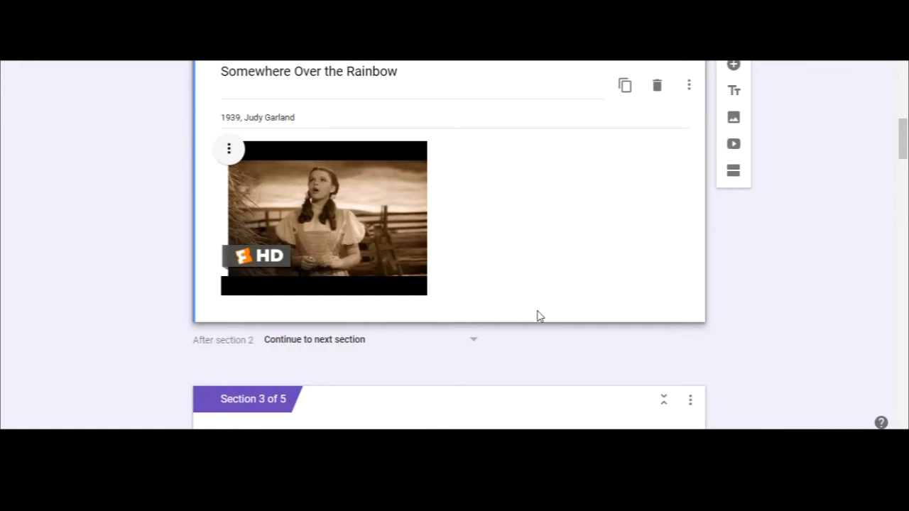
Add a required multiple-choice question below the video and look at its extra options and available question types.
left_click(735, 66)
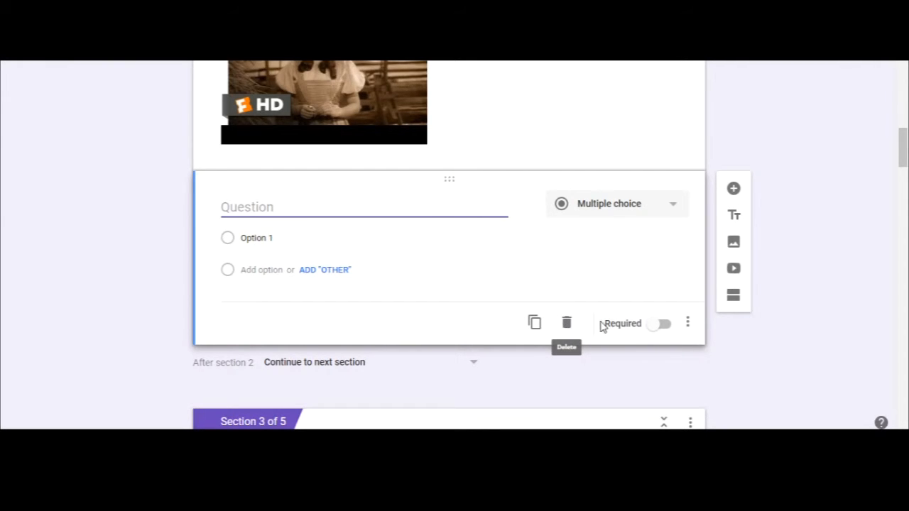
left_click(664, 326)
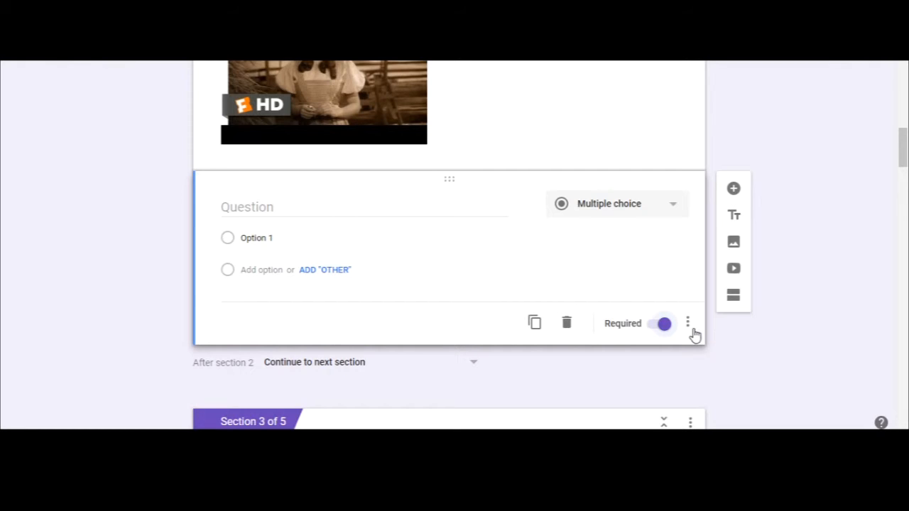
left_click(687, 324)
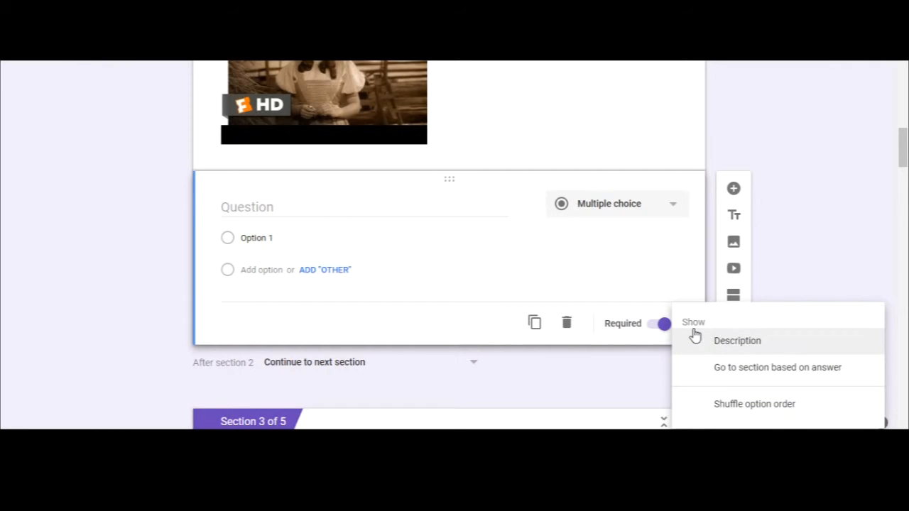
left_click(447, 181)
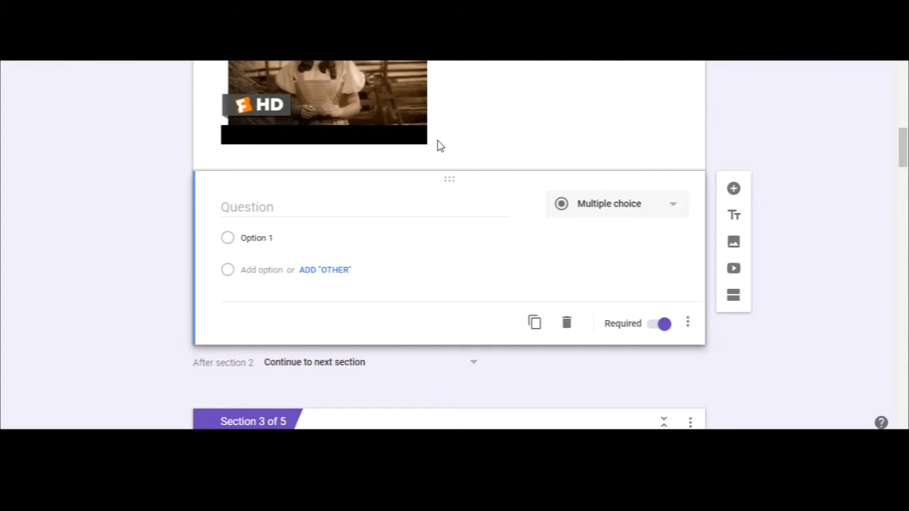
left_click_drag(449, 177, 439, 275)
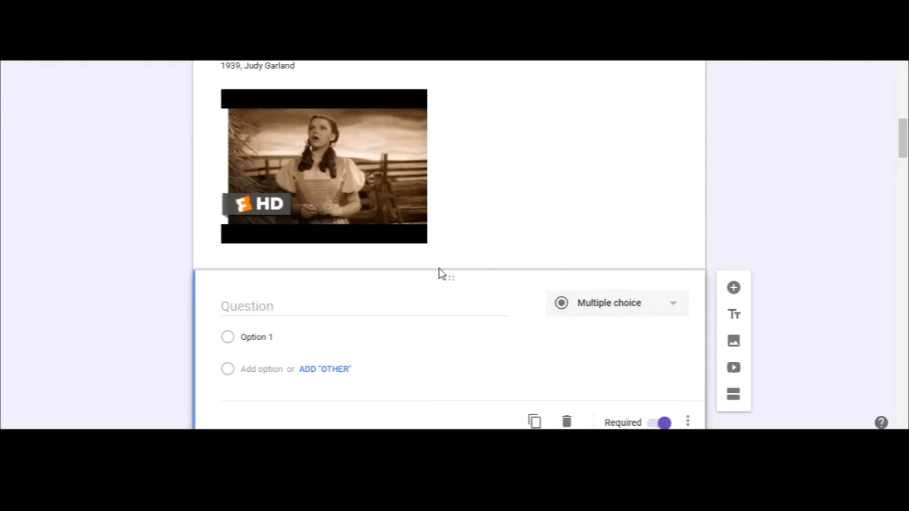
scroll(439, 273, "down", 1)
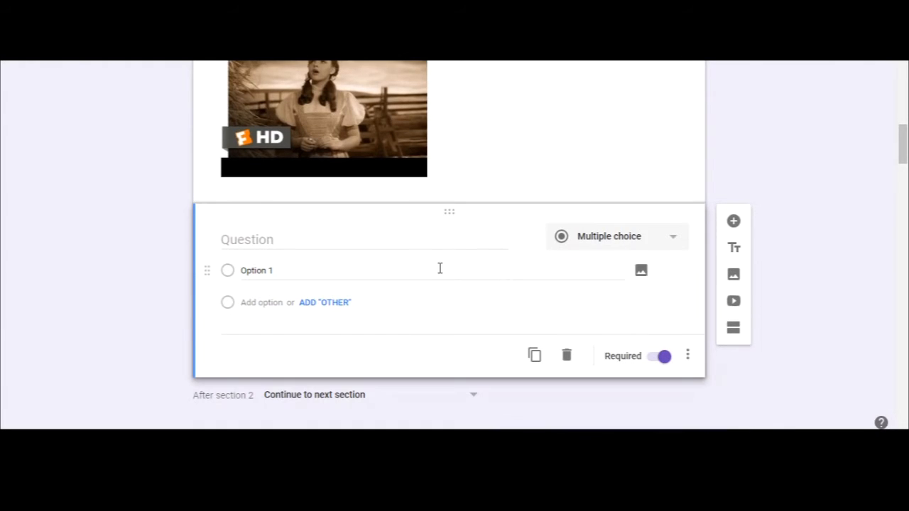
left_click(635, 239)
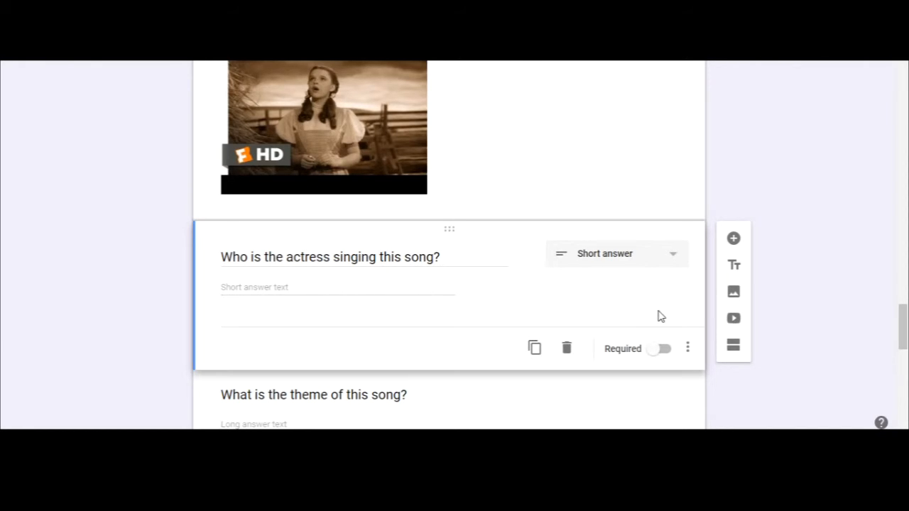
Turn on response validation for "Who is the actress singing this song?" and try the Text, Length and Regular expression rule types.
left_click(687, 348)
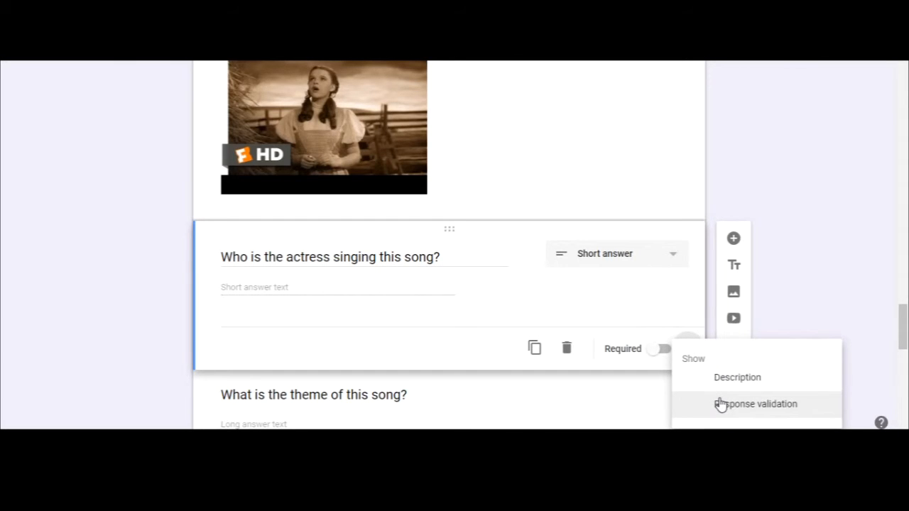
left_click(720, 404)
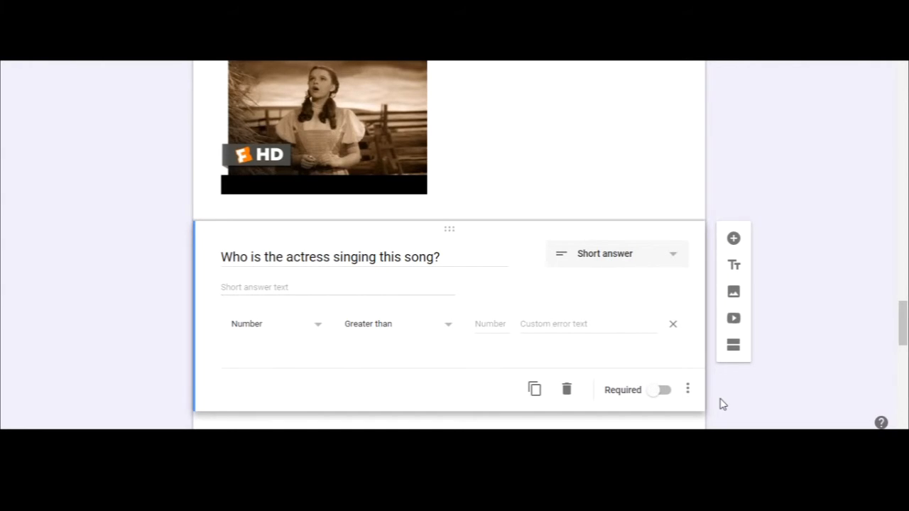
left_click(277, 324)
left_click(275, 347)
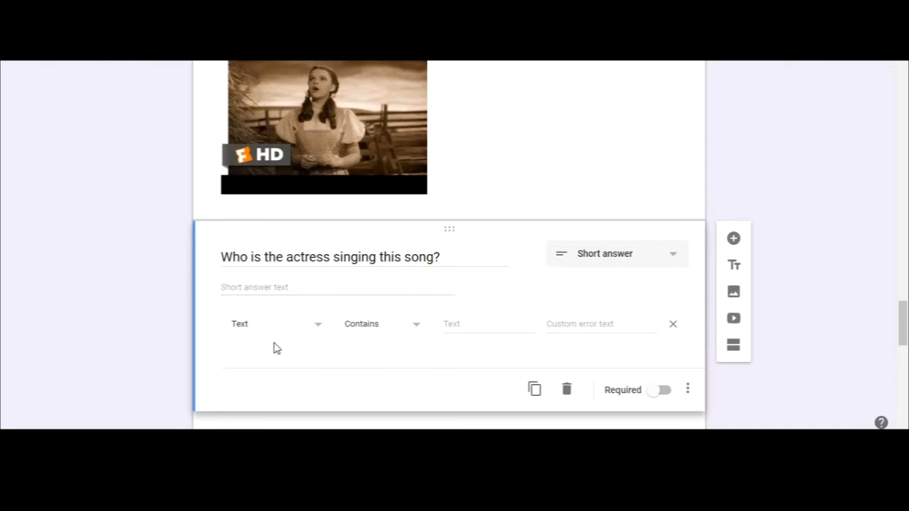
left_click(274, 333)
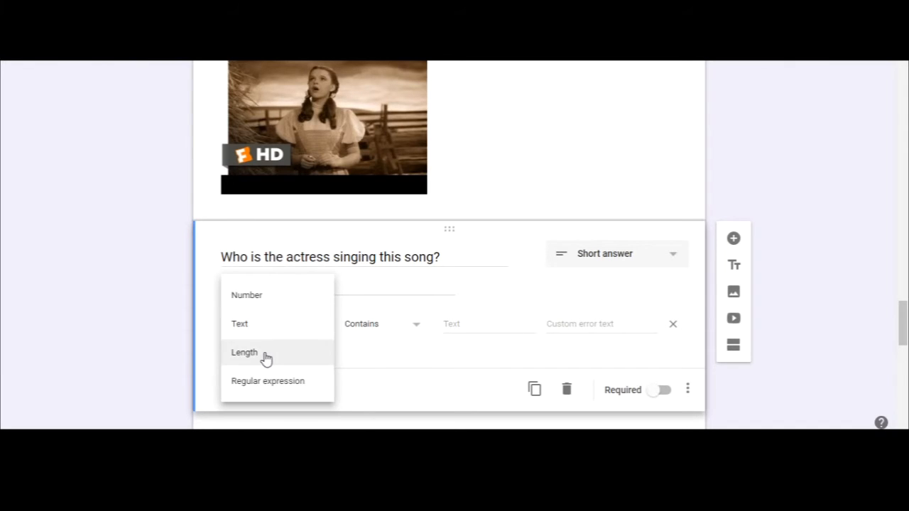
left_click(264, 358)
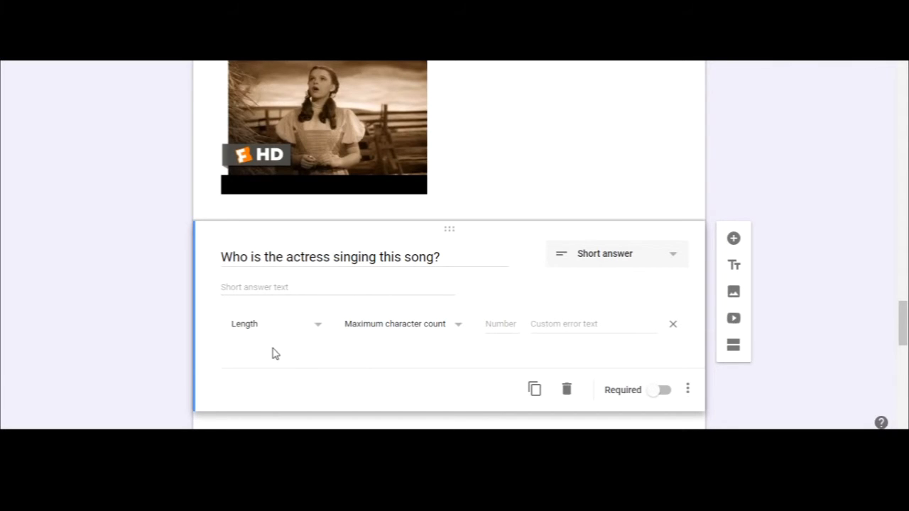
left_click(274, 333)
left_click(276, 355)
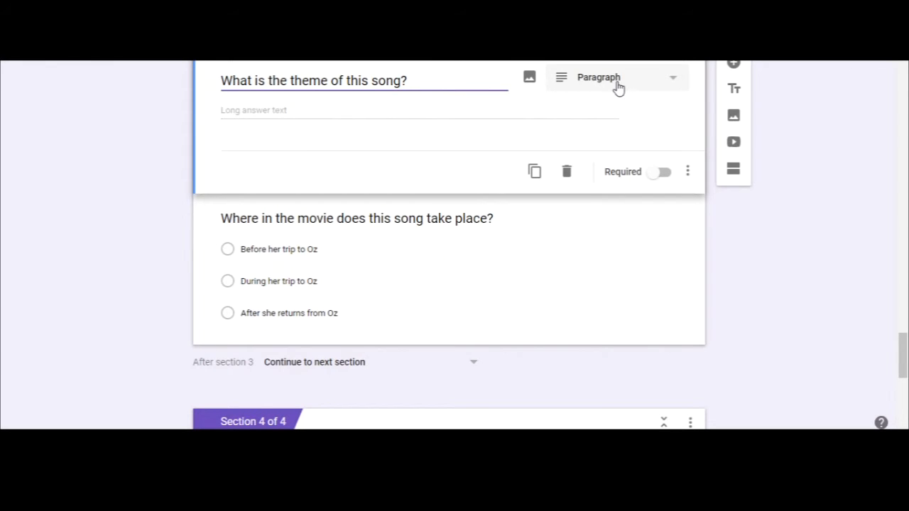
Turn on response validation for "What is the theme of this song?" and select the question about where the song takes place.
left_click(692, 176)
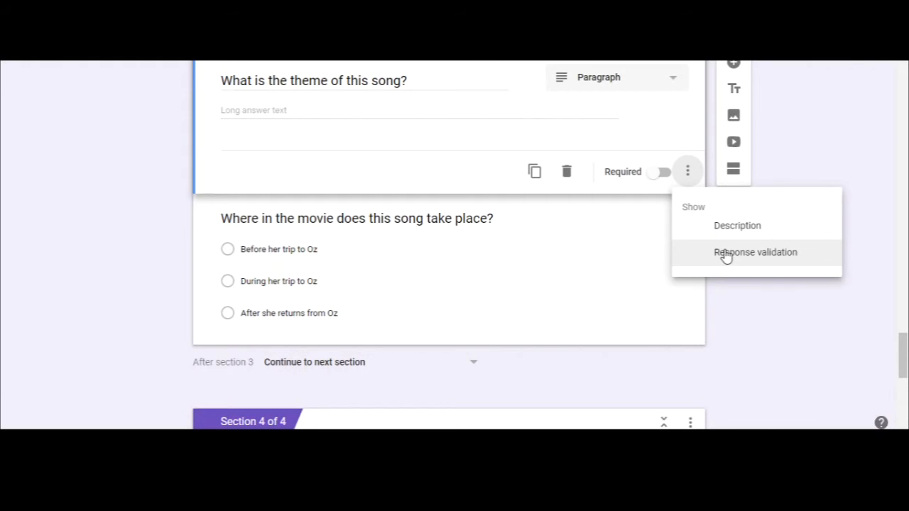
left_click(726, 256)
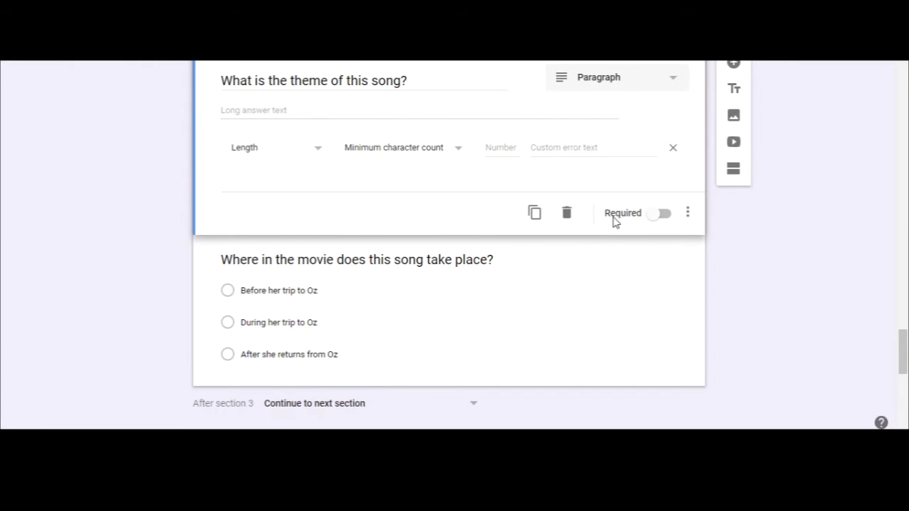
left_click(481, 267)
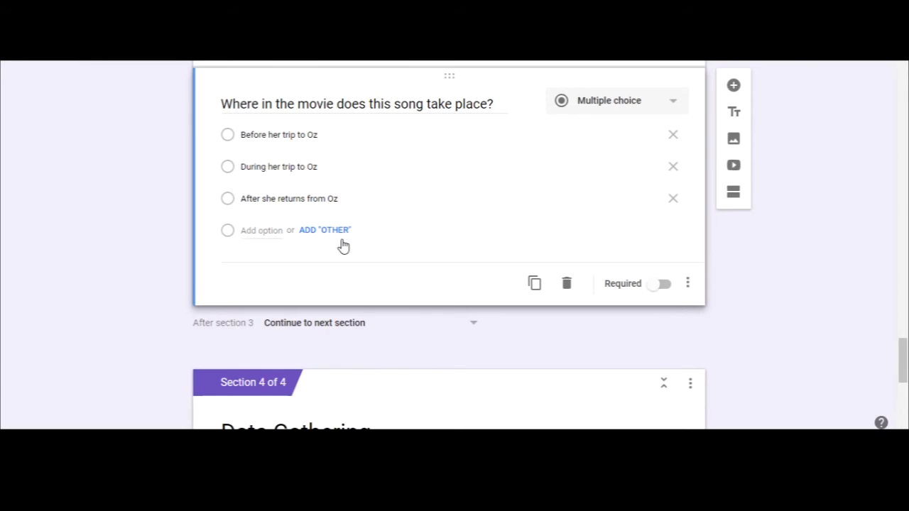
Look at the extra options of the multiple-choice question about where the song takes place.
left_click(687, 284)
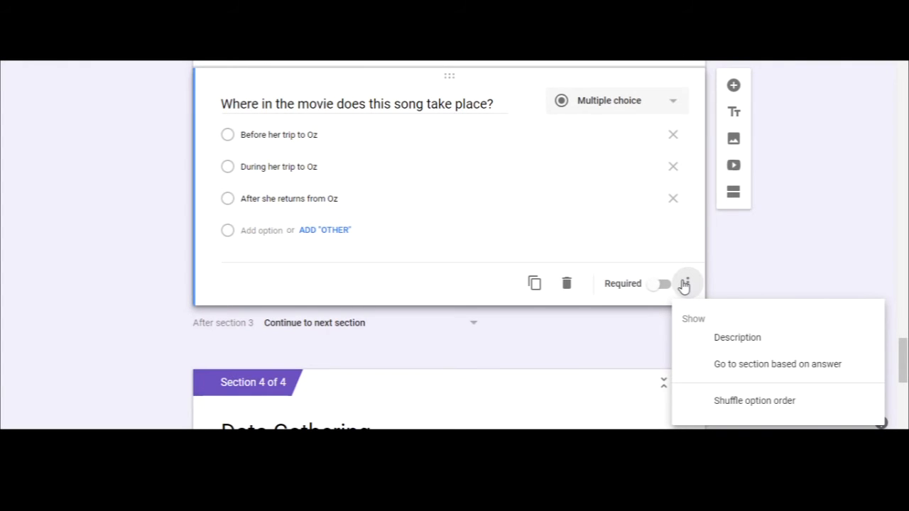
left_click(476, 106)
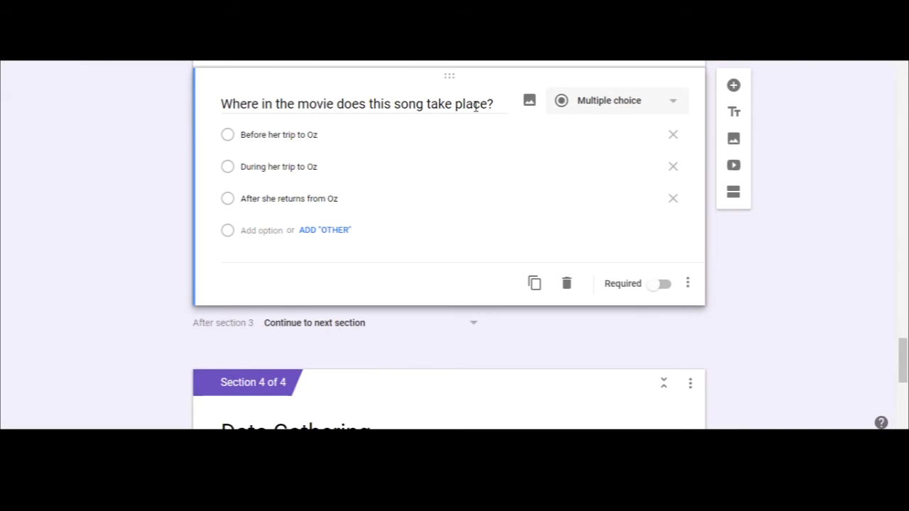
Move the checkbox question about actors not listed on the poster into the first section, directly below the poster image.
left_click(448, 136)
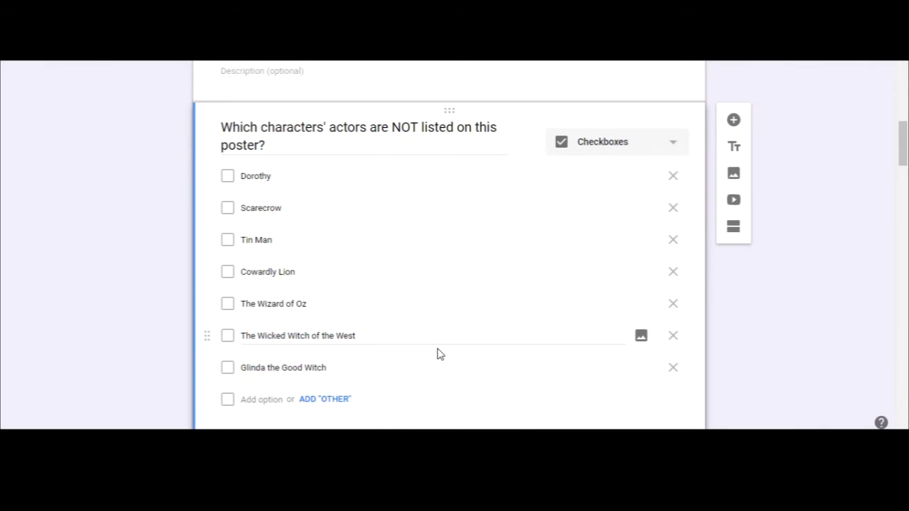
left_click(362, 225)
scroll(381, 242, "up", 1)
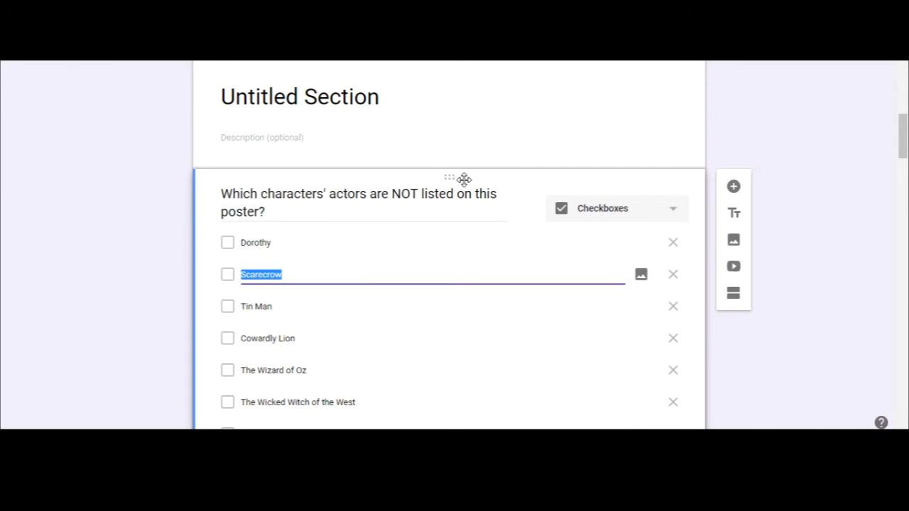
left_click_drag(449, 177, 453, 214)
scroll(542, 253, "down", 1)
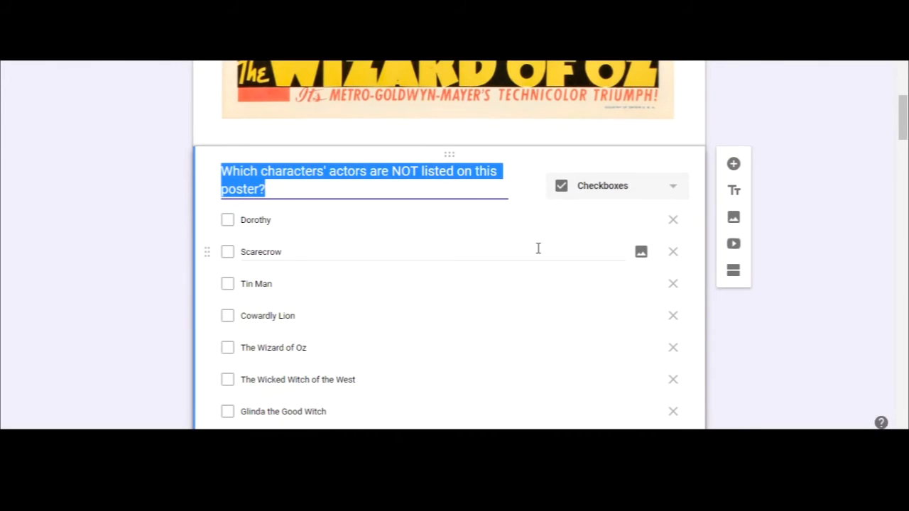
scroll(530, 252, "down", 1)
scroll(527, 255, "up", 4)
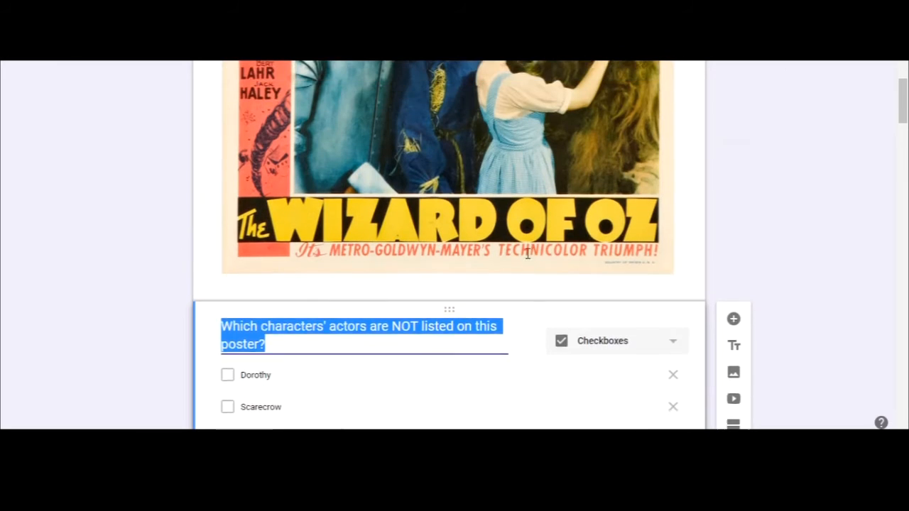
scroll(528, 259, "down", 1)
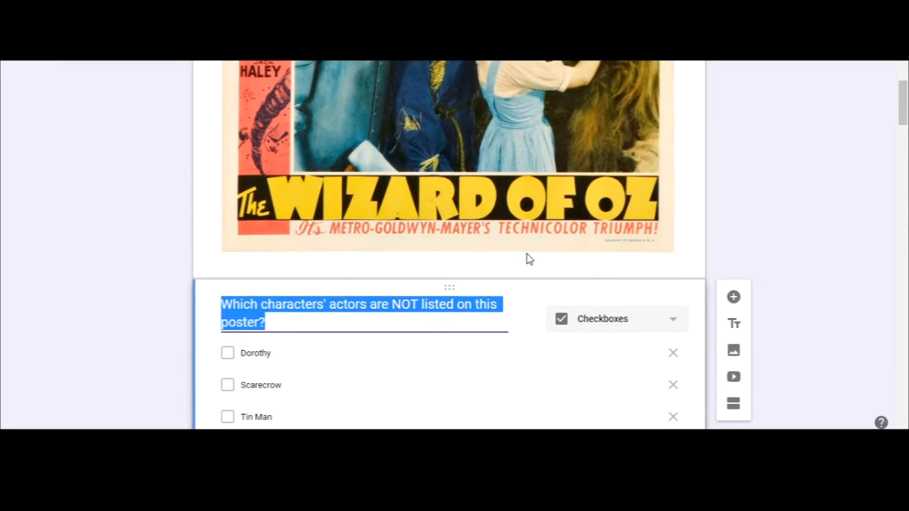
scroll(529, 259, "down", 3)
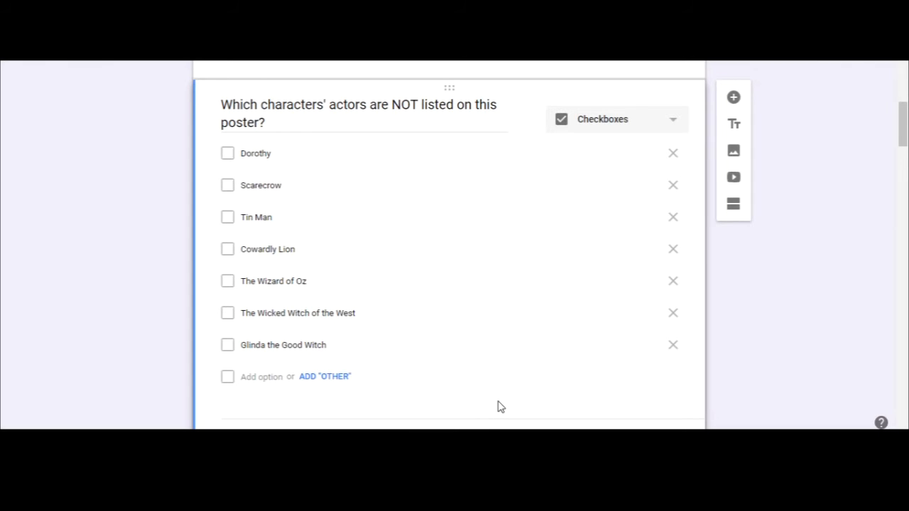
Duplicate the checkbox question as a Dropdown question titled "Which character was portrayed by Judy Garland?".
scroll(497, 406, "down", 1)
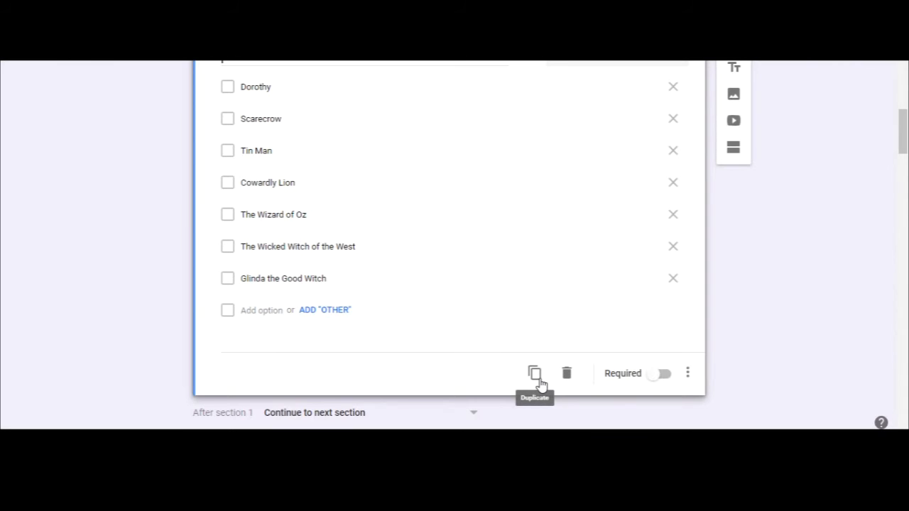
left_click(538, 380)
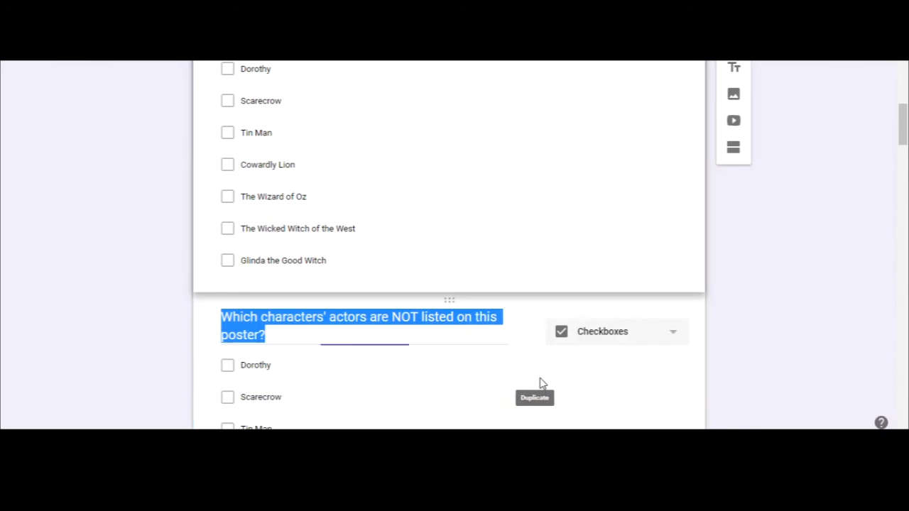
left_click(601, 339)
left_click(599, 203)
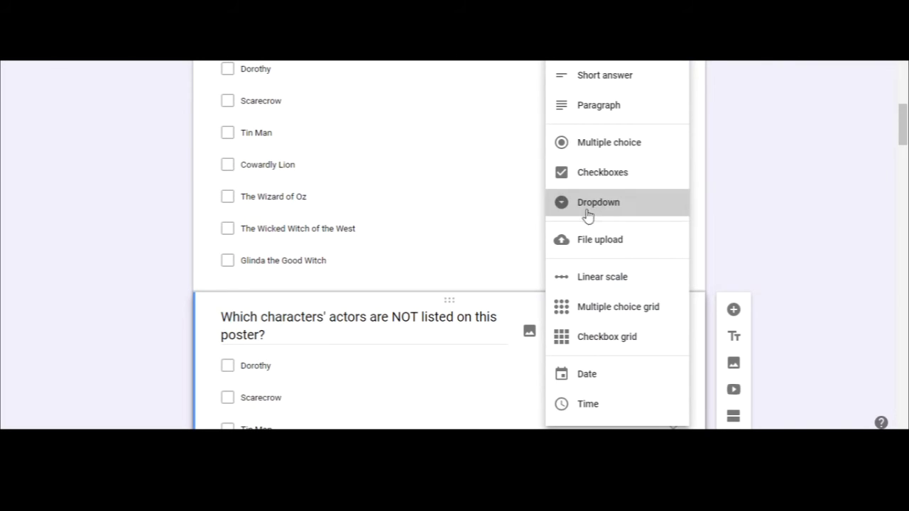
left_click_drag(272, 339, 218, 328)
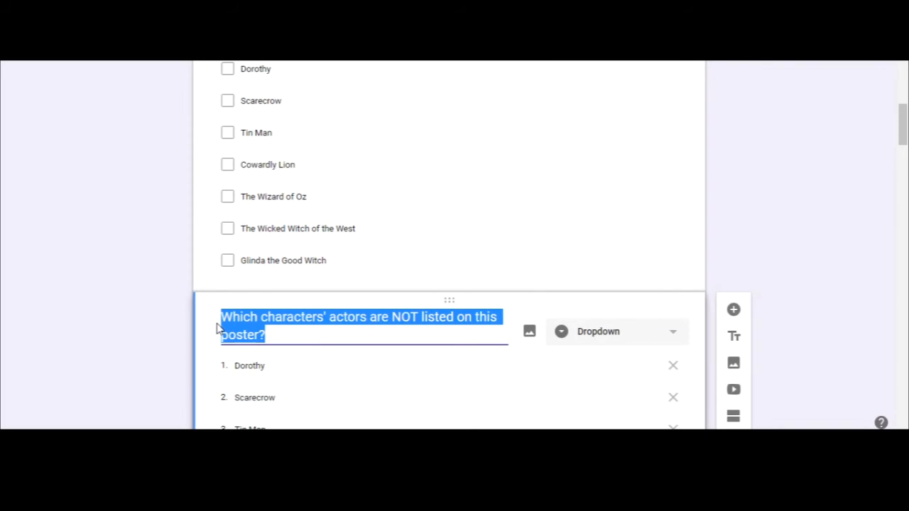
type("Which character was portrayed by Judy Garland?")
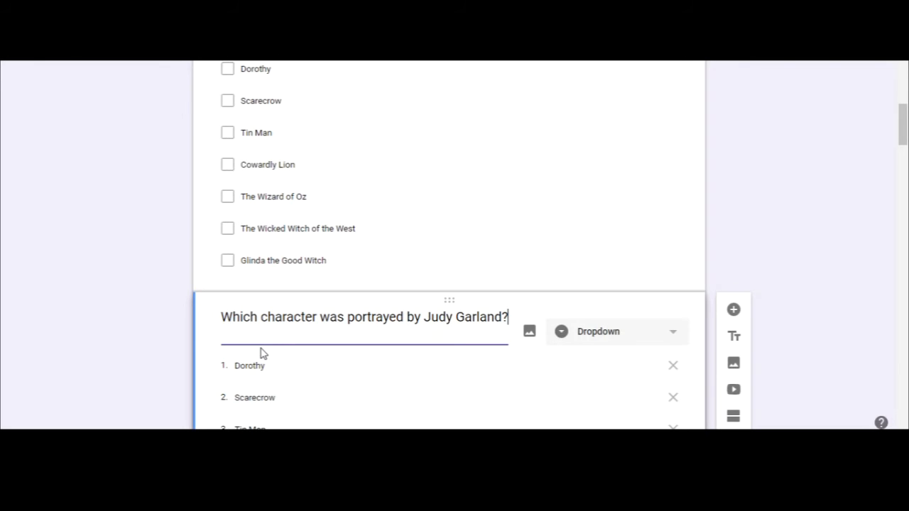
Examine the poster rating scale and the character-order grid's options for limiting responses per column and shuffling rows.
scroll(373, 359, "down", 1)
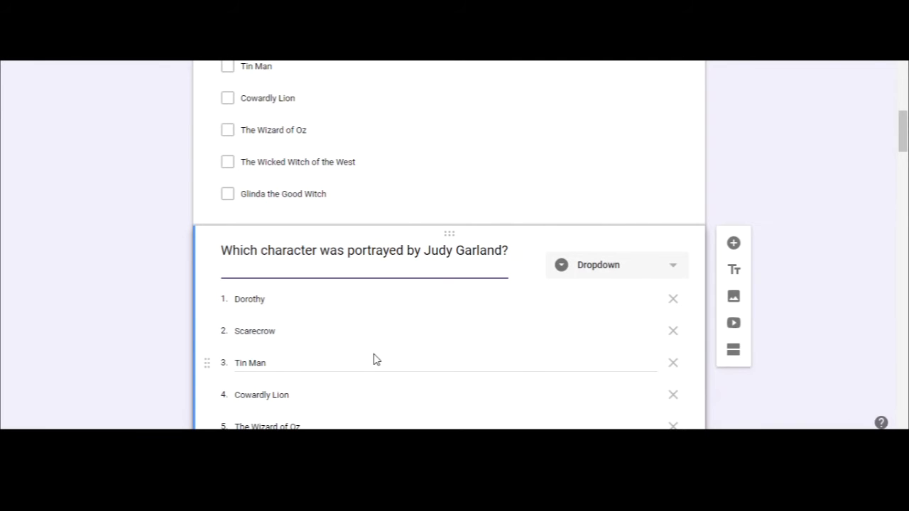
scroll(373, 360, "down", 1)
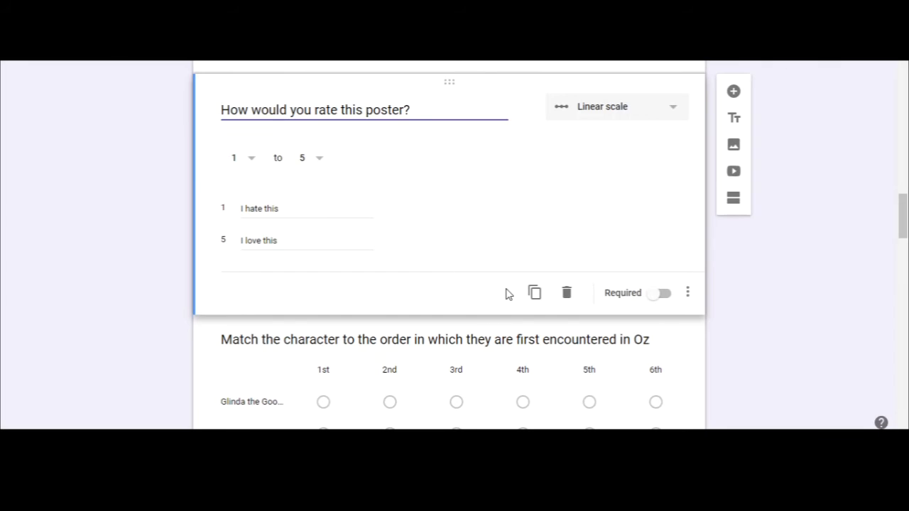
left_click(417, 355)
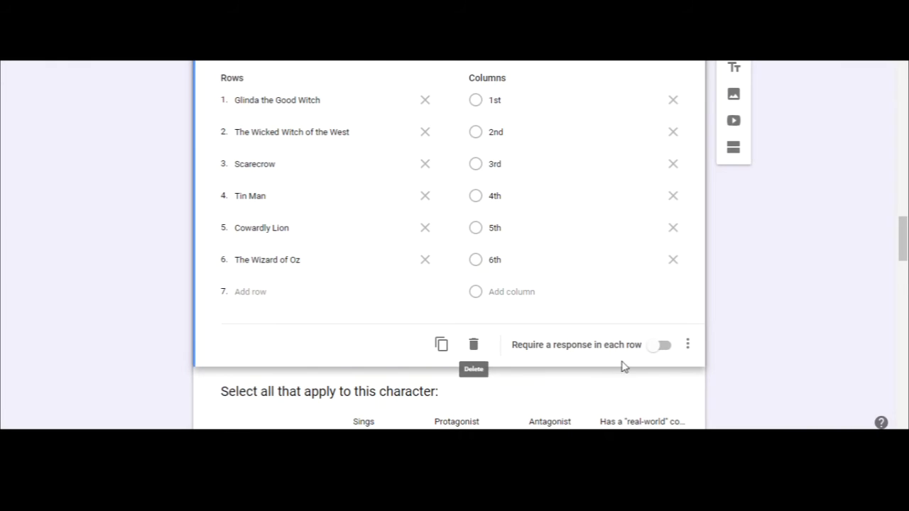
left_click(688, 349)
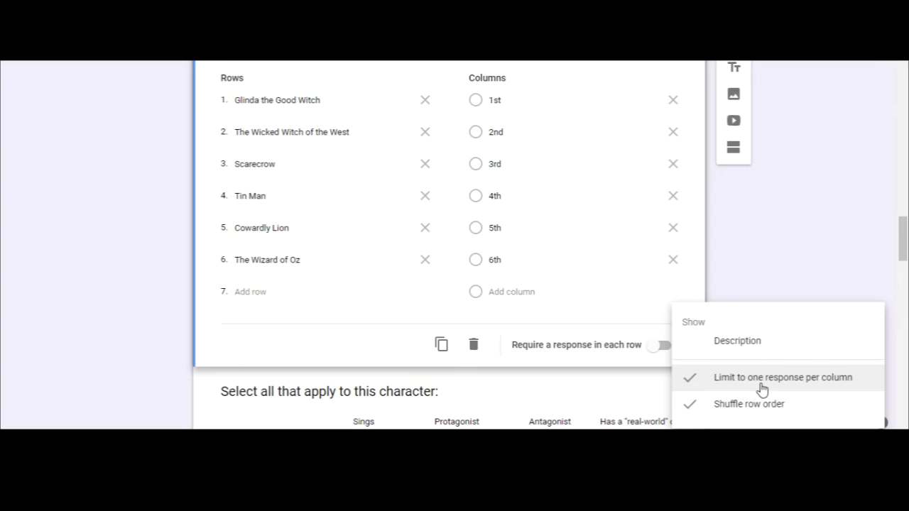
left_click(762, 385)
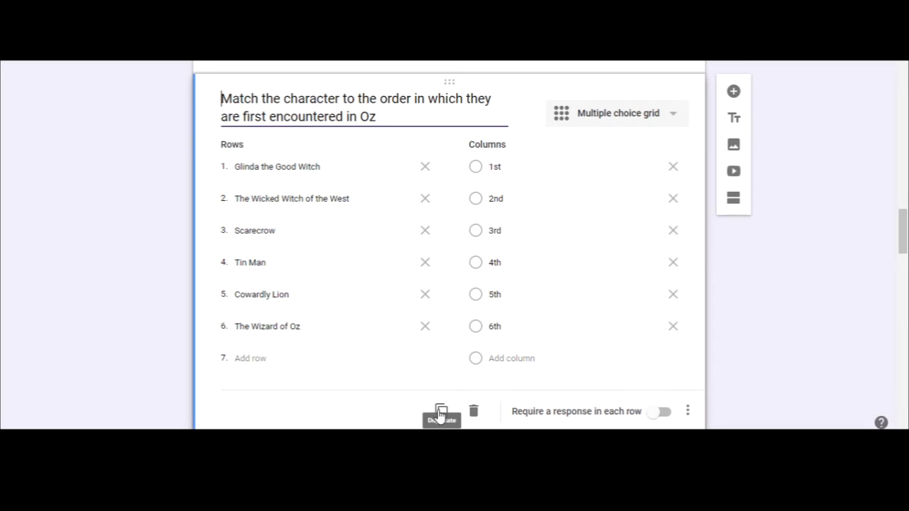
Duplicate the character-order grid question and title the copy "Select all that apply to each character".
left_click(440, 413)
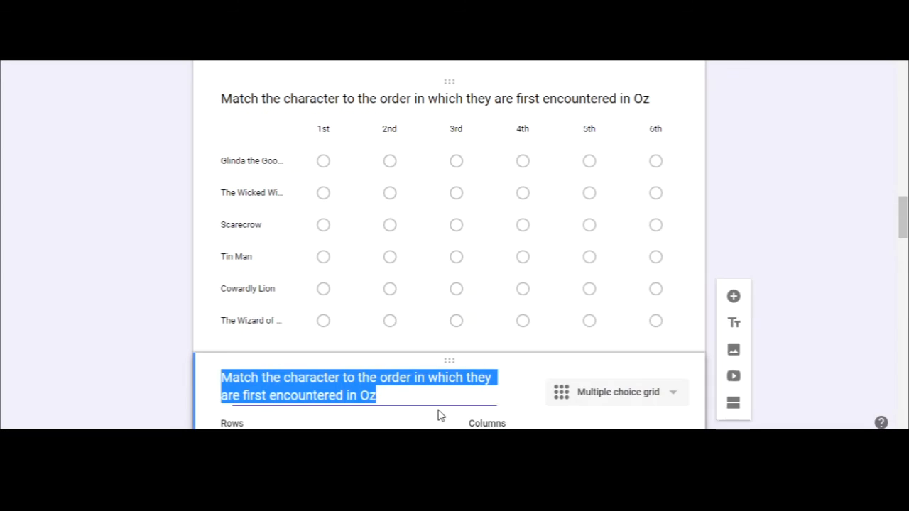
type("Select")
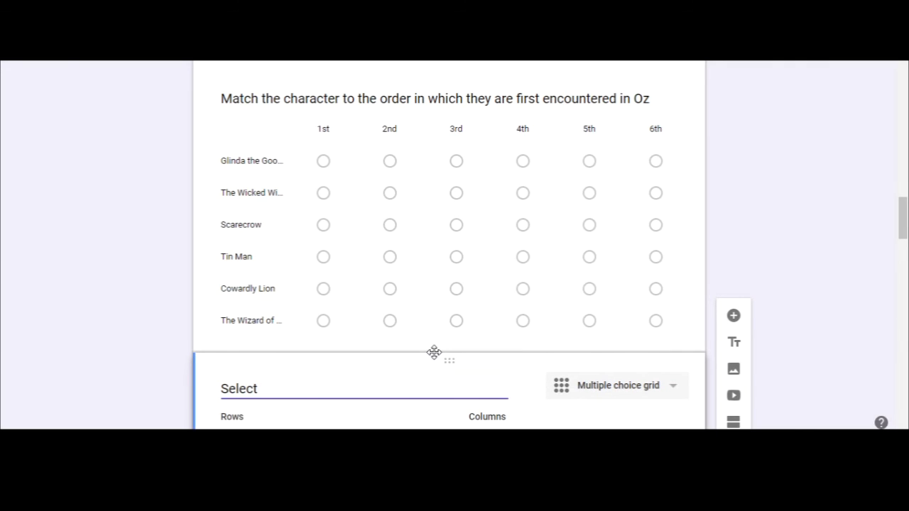
type(" all that apply to ")
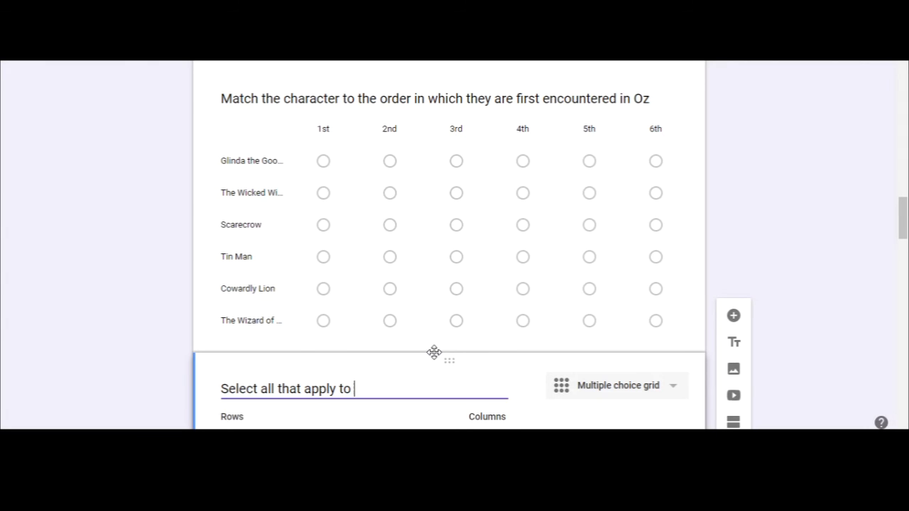
type("each character")
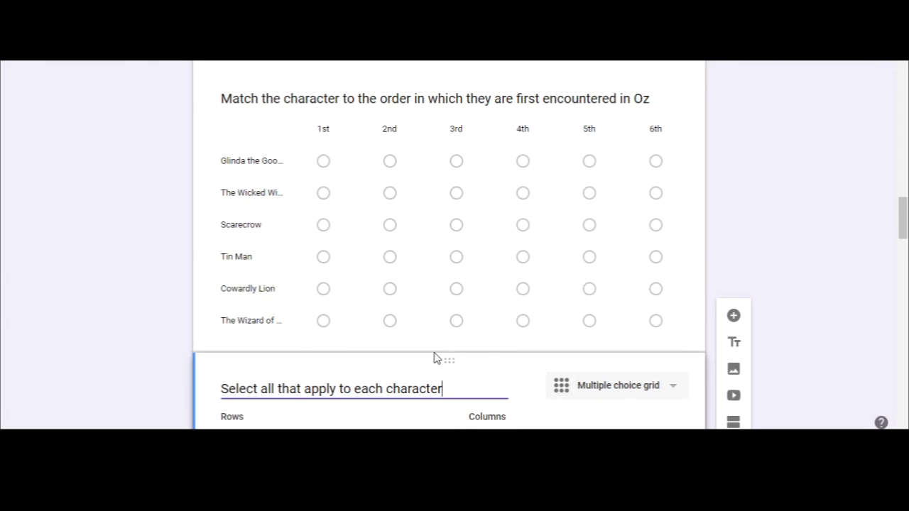
Replace the copied grid's columns with Sings, Protagonist, Antagonist and Has a "real-world" counterpart in the story.
scroll(434, 355, "down", 2)
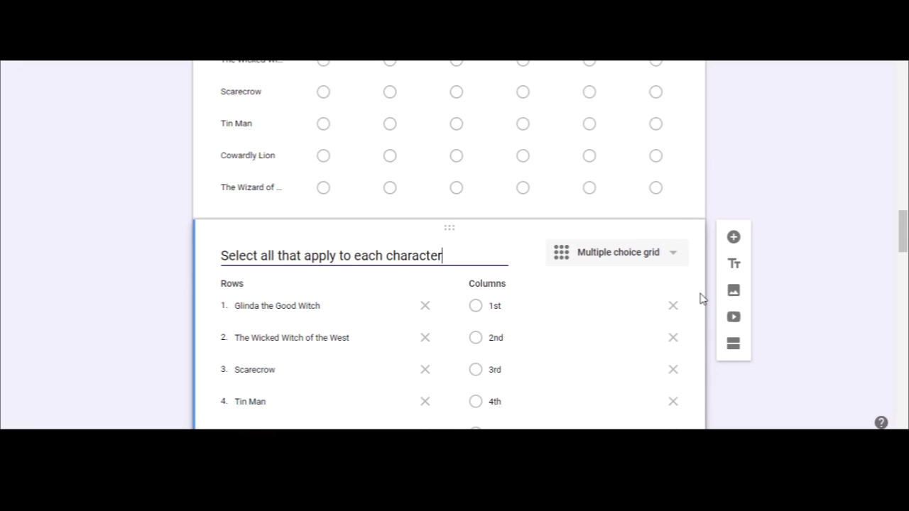
left_click(672, 307)
left_click(673, 306)
left_click(673, 306)
left_click(673, 307)
left_click(673, 307)
type("Sings Protagonist Antagonist Has a \"real-world\" counterpart in the story")
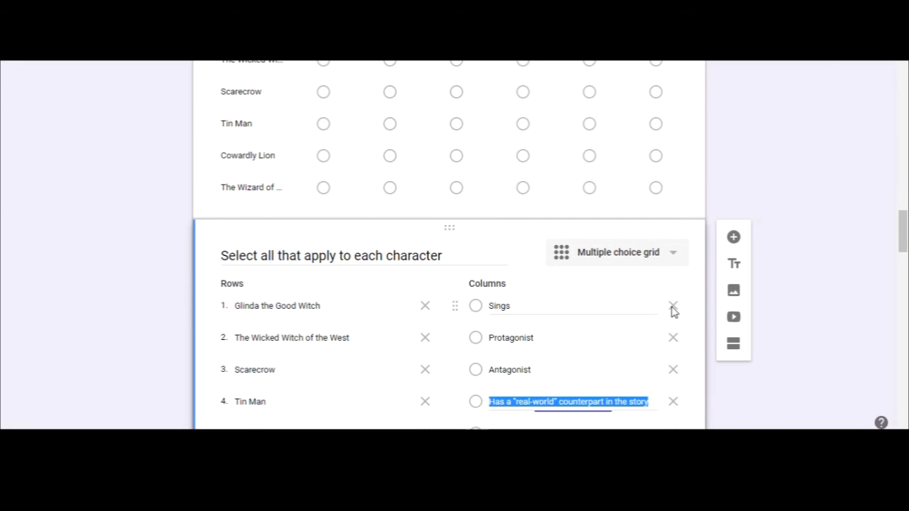
Turn off the limit of one response per column for the "Select all that apply to each character" grid.
scroll(645, 320, "down", 1)
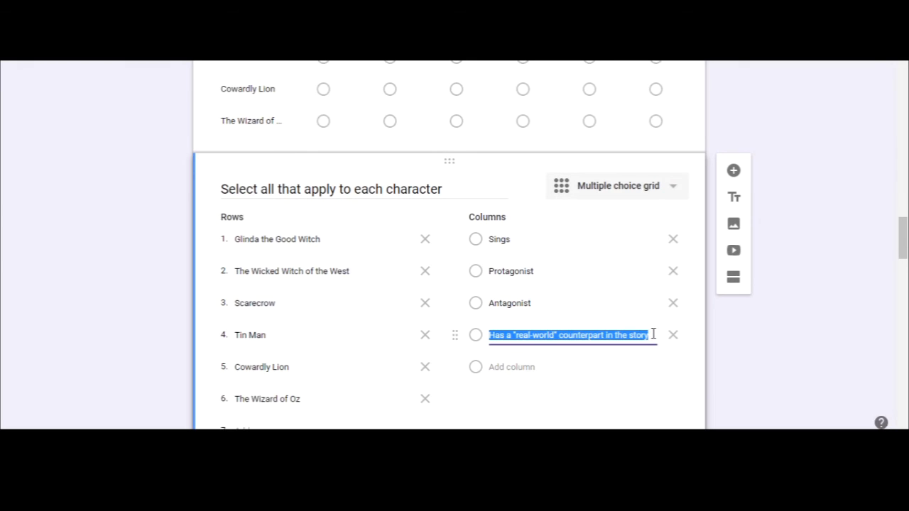
scroll(675, 376, "down", 1)
left_click(688, 418)
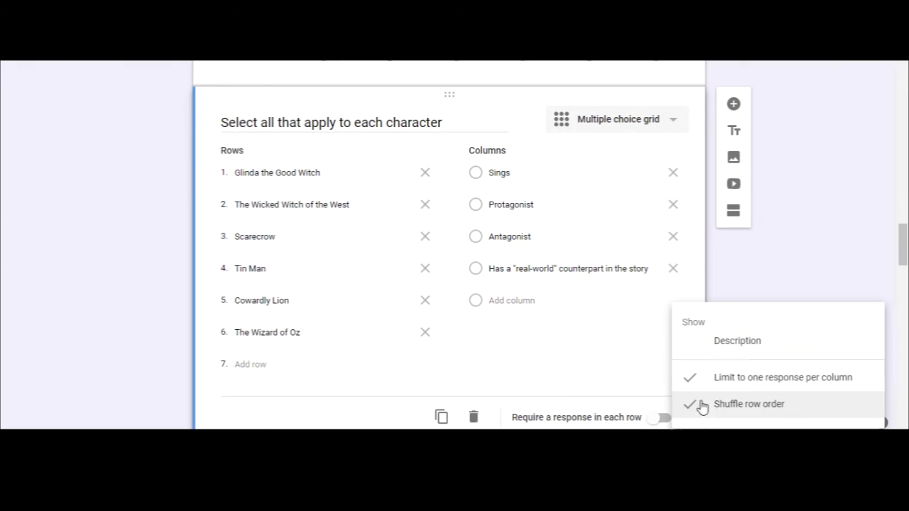
left_click(751, 386)
Look at the date, completion-time and Duration questions at the end of the form.
scroll(749, 384, "down", 5)
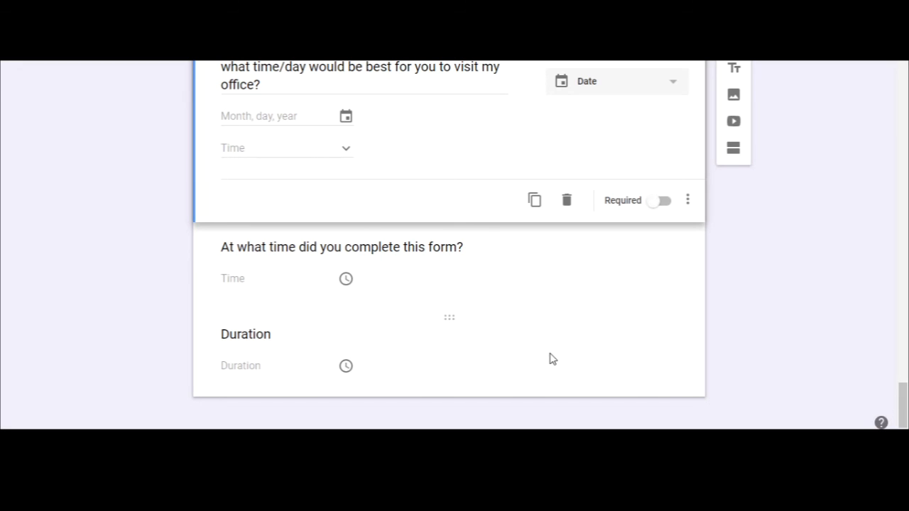
left_click(418, 304)
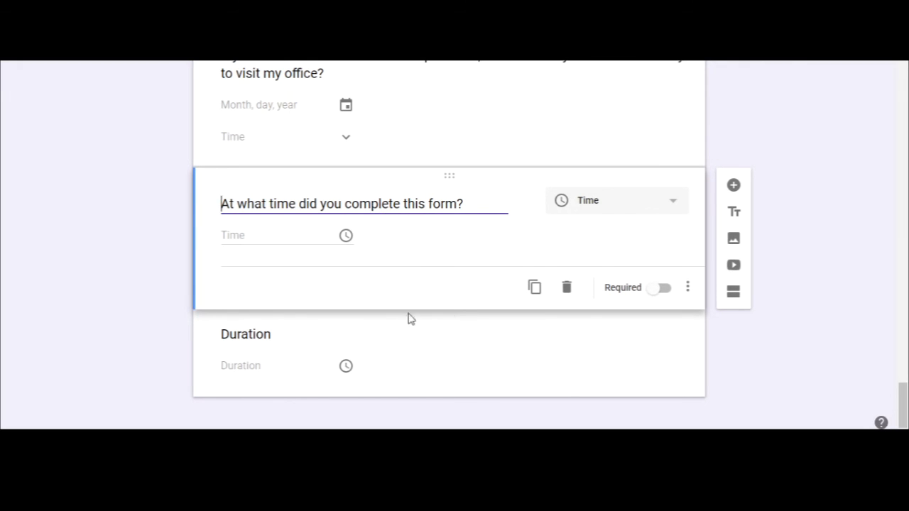
left_click(414, 361)
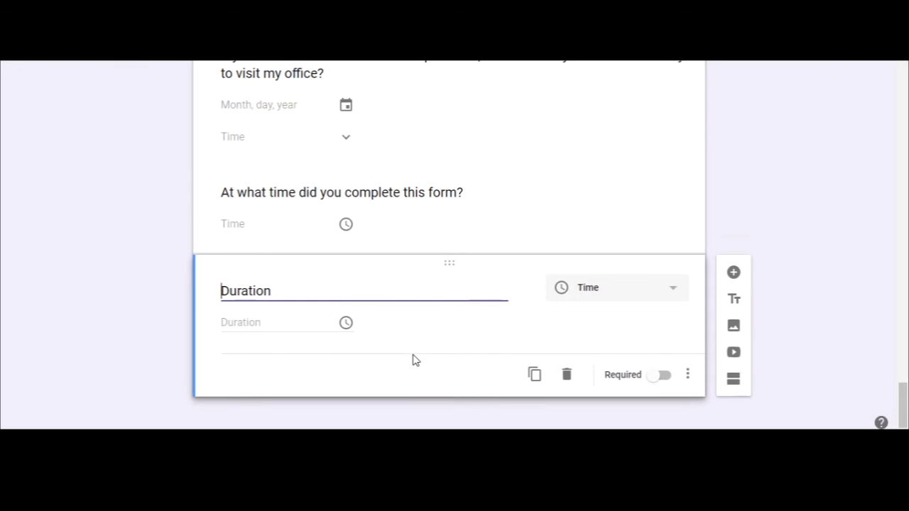